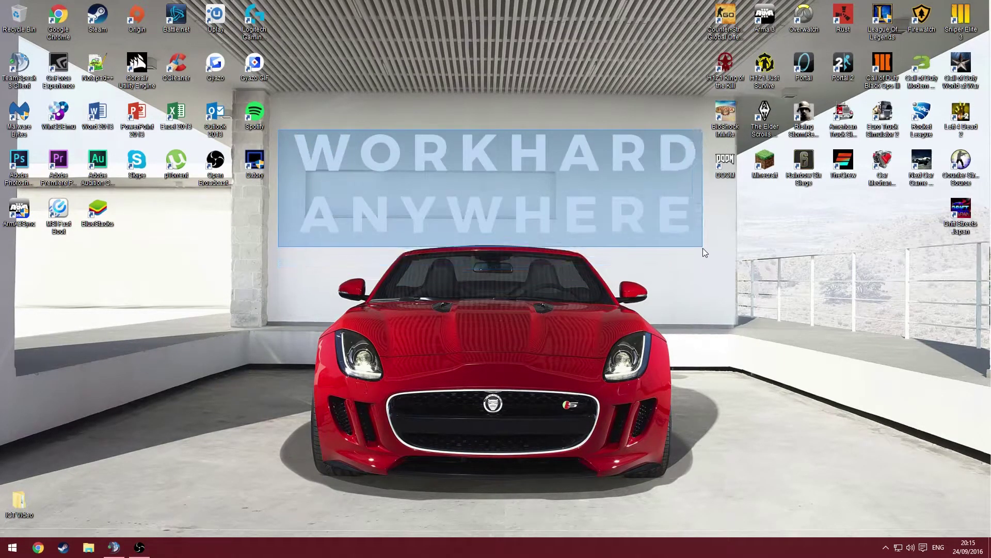
# - Refresh the desktop, then launch NVIDIA Control Panel from the desktop's right-click menu
pyautogui.moveTo(278, 130); pyautogui.dragTo(703, 248)
pyautogui.rightClick(711, 272)
pyautogui.click(724, 300)
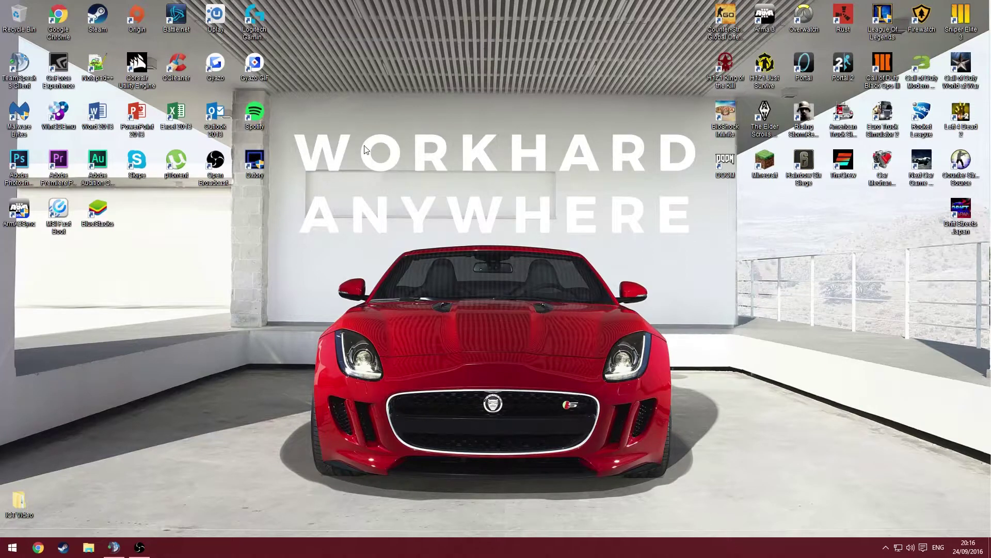
pyautogui.moveTo(277, 125); pyautogui.dragTo(701, 245)
pyautogui.moveTo(400, 282); pyautogui.dragTo(584, 374)
pyautogui.moveTo(270, 123); pyautogui.dragTo(692, 242)
pyautogui.moveTo(278, 121); pyautogui.dragTo(728, 443)
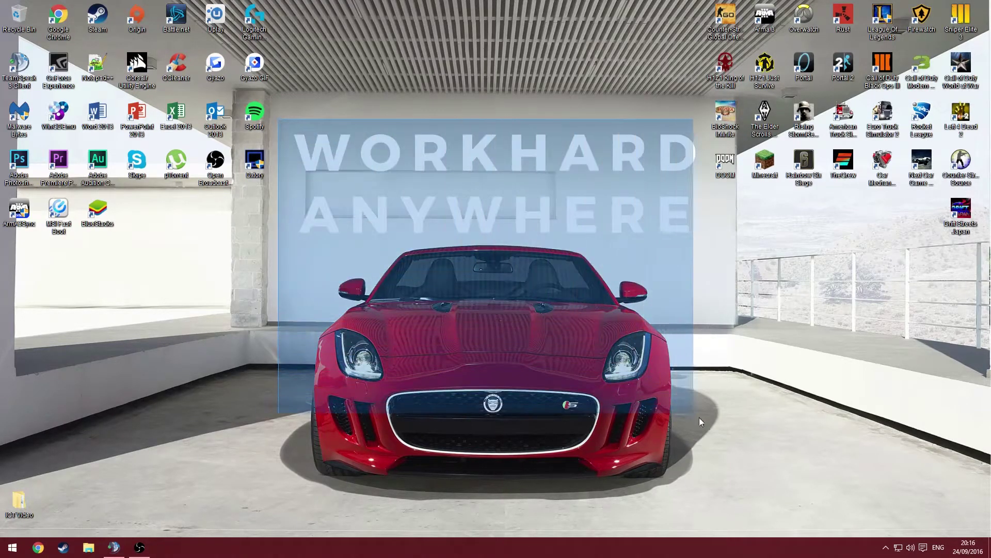
pyautogui.rightClick(485, 241)
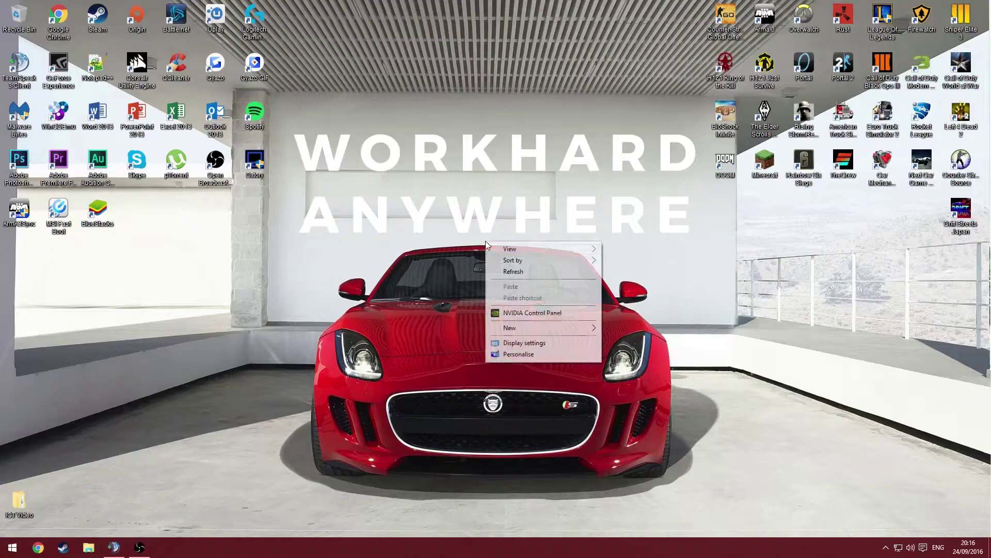
pyautogui.click(550, 313)
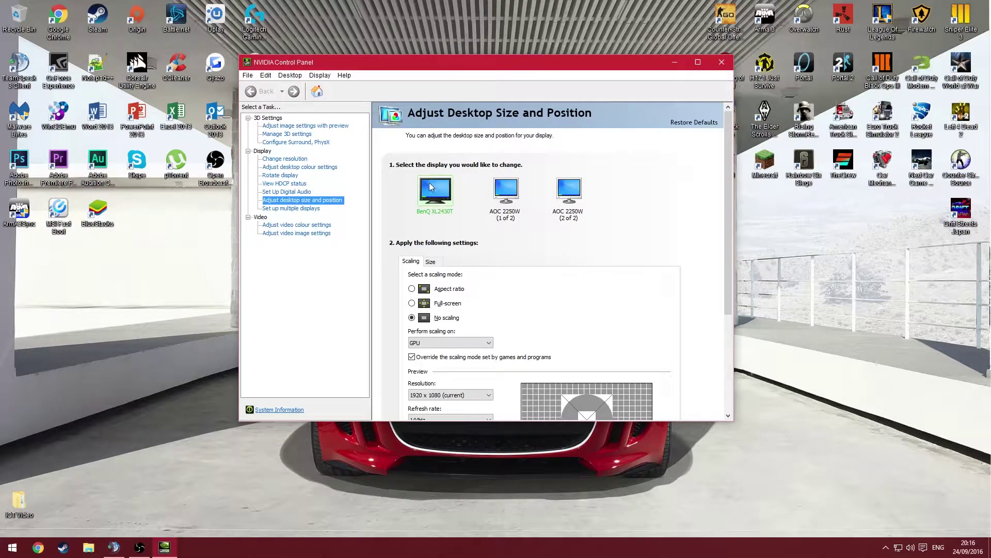
# - Set scaling to the display for the second AOC 2250W and the GPU for the first
pyautogui.click(569, 190)
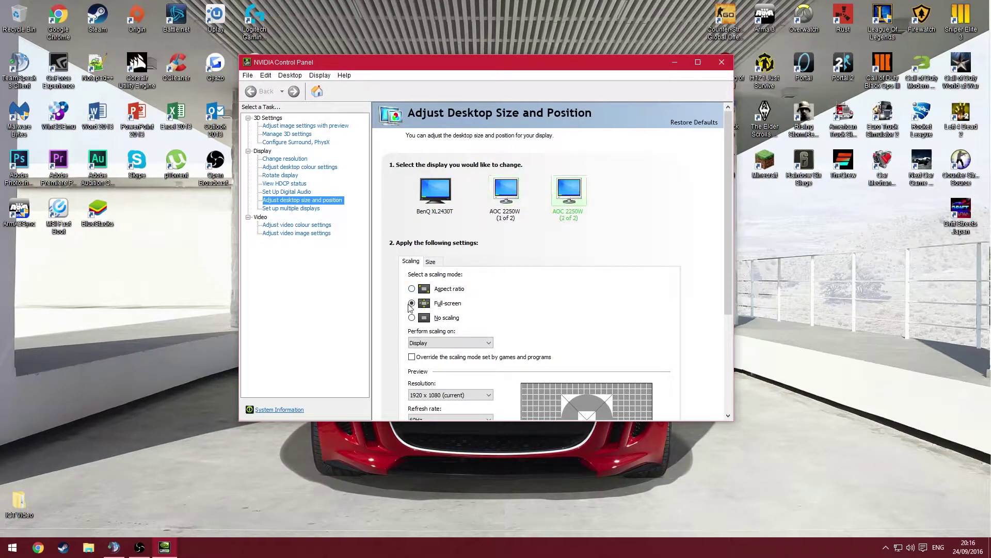
pyautogui.click(427, 344)
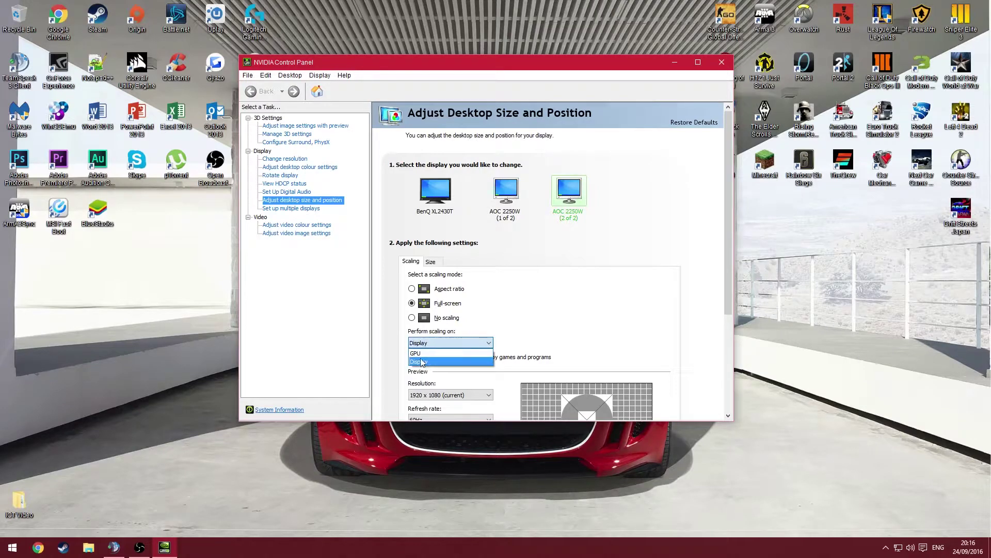
pyautogui.click(421, 363)
pyautogui.click(508, 194)
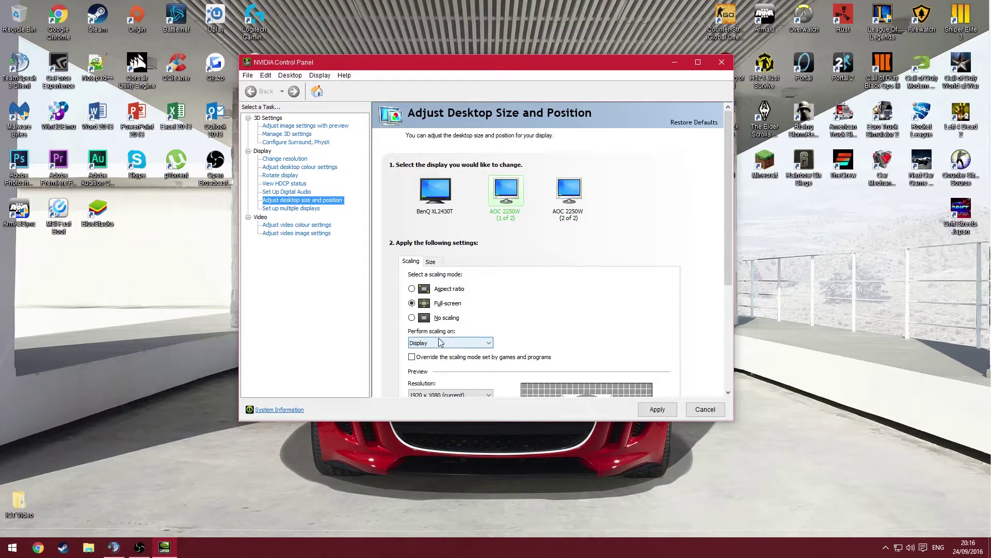
pyautogui.click(439, 344)
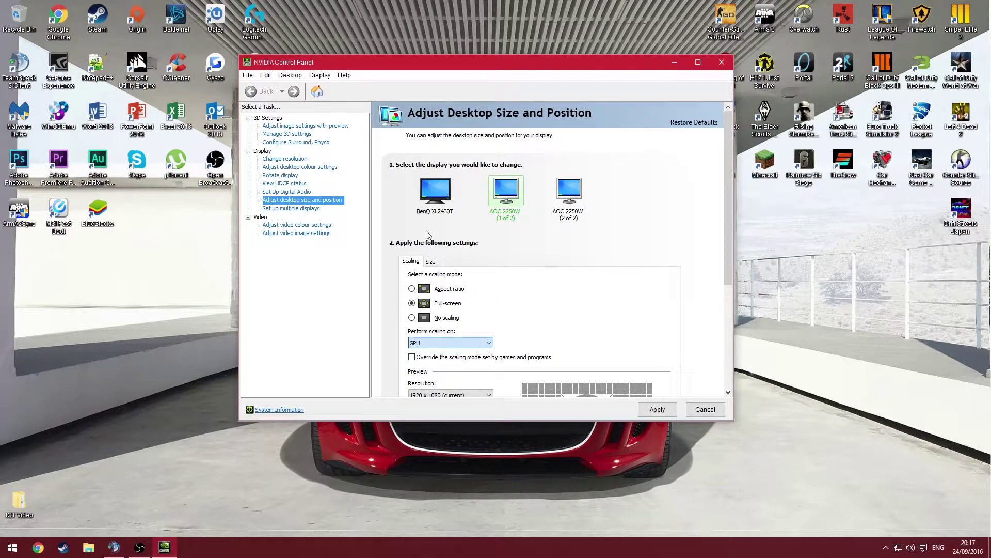
# - Give the BenQ XL2430T full-screen scaling and enable overriding games' scaling mode
pyautogui.click(434, 192)
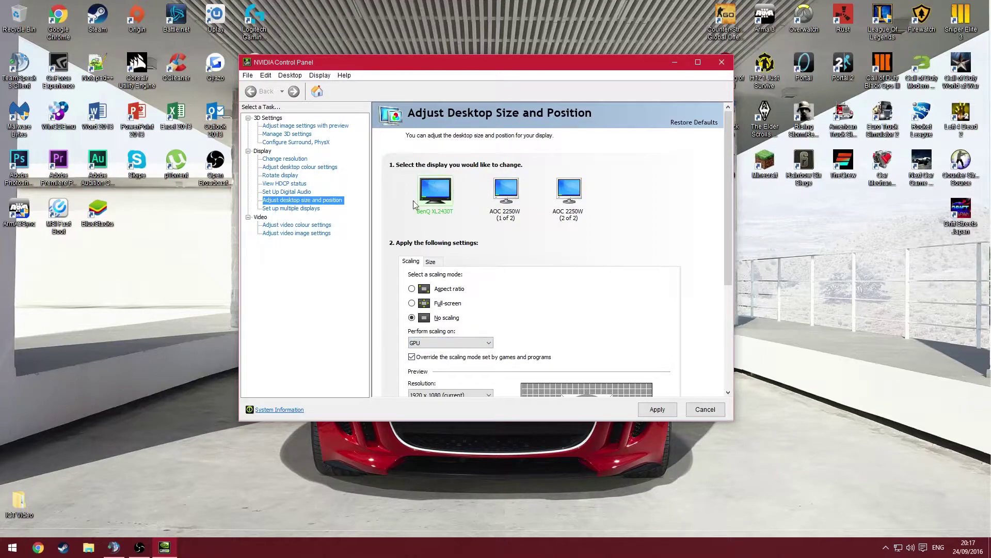
pyautogui.click(412, 303)
pyautogui.click(509, 195)
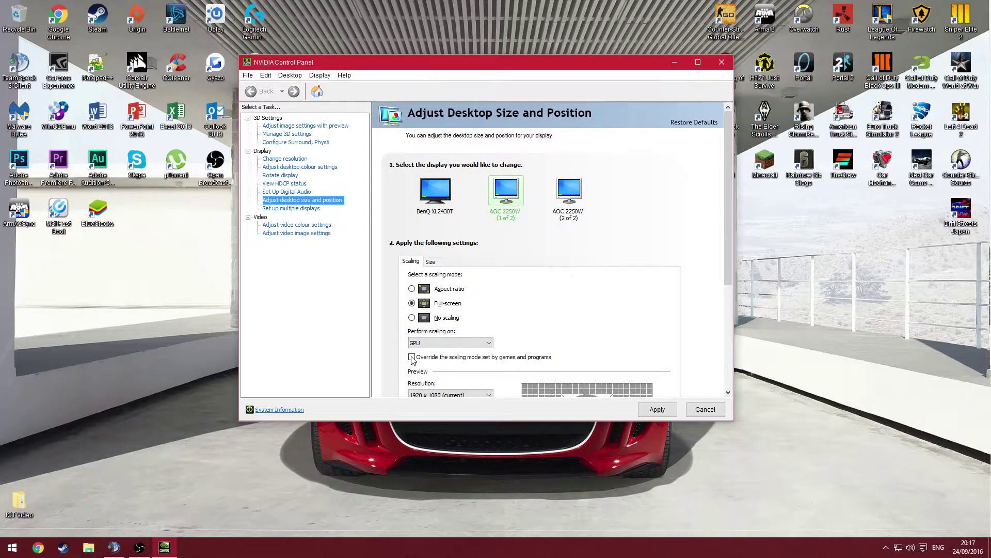
pyautogui.click(558, 203)
pyautogui.click(411, 357)
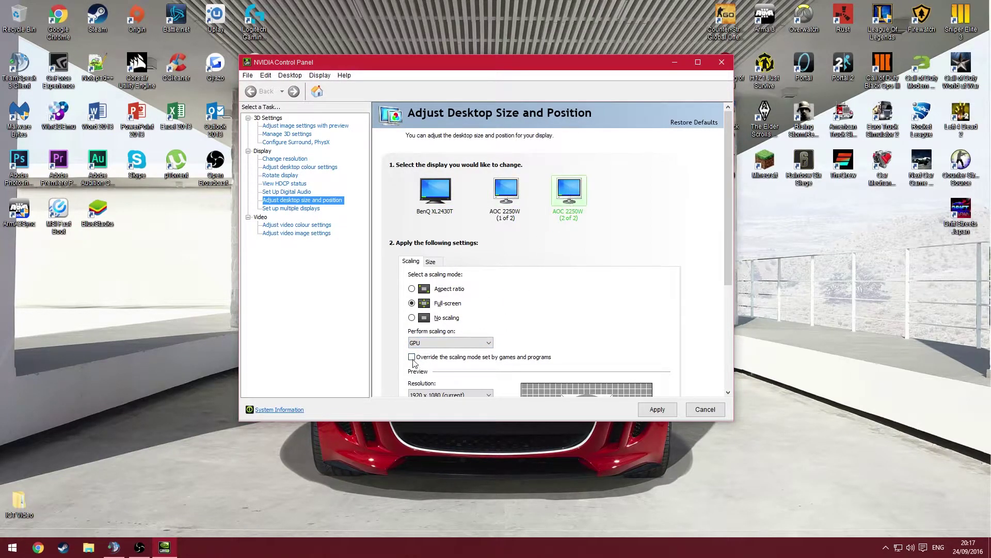
pyautogui.click(448, 203)
pyautogui.scroll(-1, 431, 292)
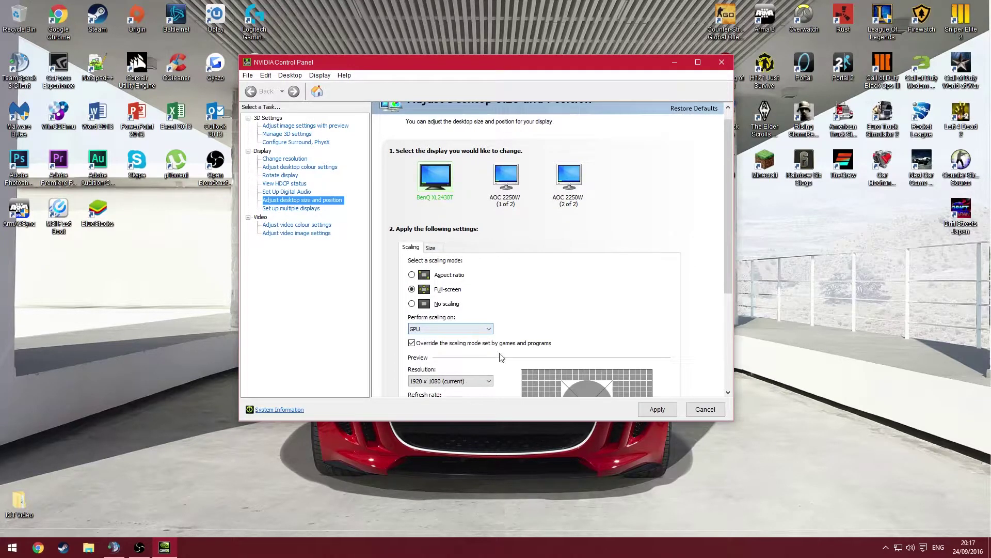
pyautogui.scroll(-4, 715, 235)
pyautogui.scroll(-1, 722, 241)
# - Keep the BenQ's resolution at 1920 x 1080 and refresh rate at 144Hz
pyautogui.click(445, 304)
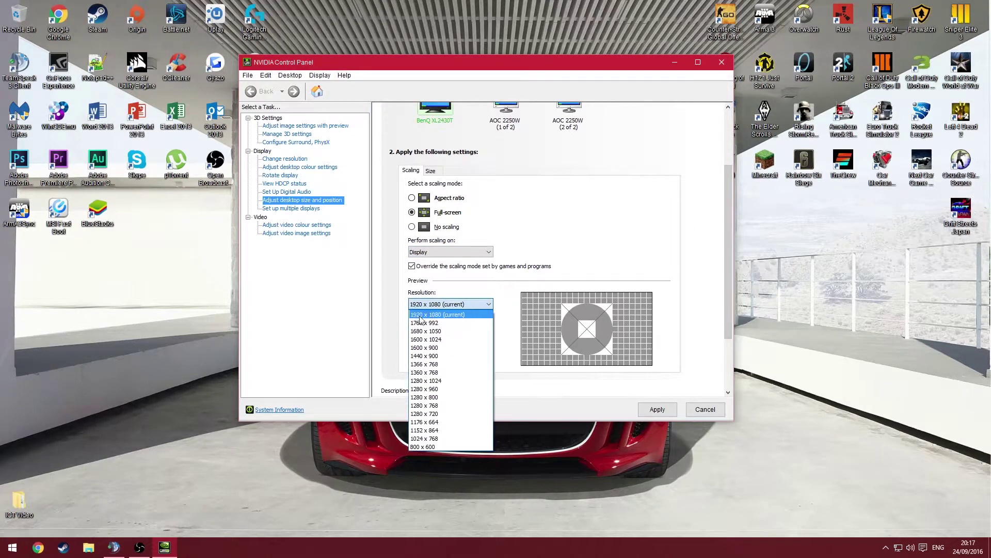
pyautogui.click(434, 314)
pyautogui.click(450, 329)
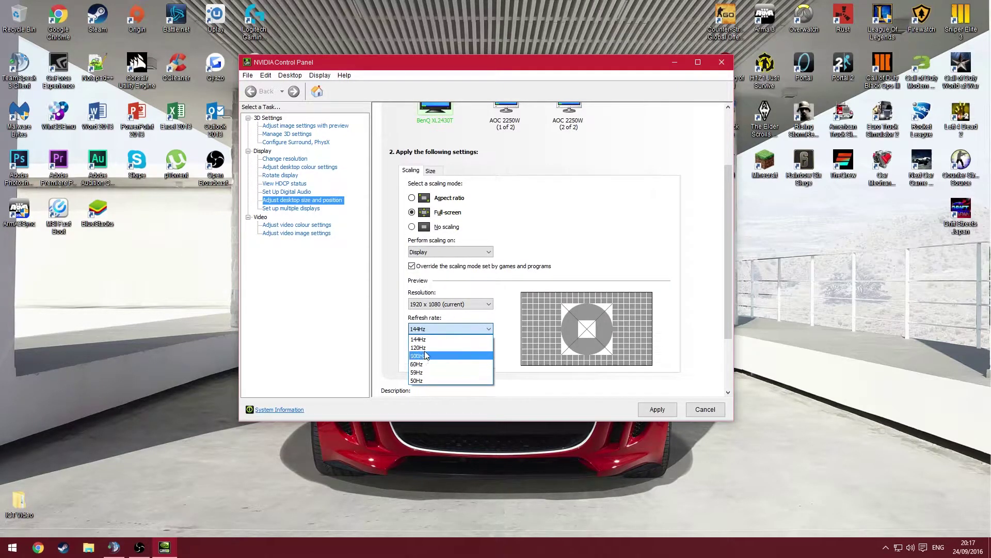
pyautogui.click(430, 341)
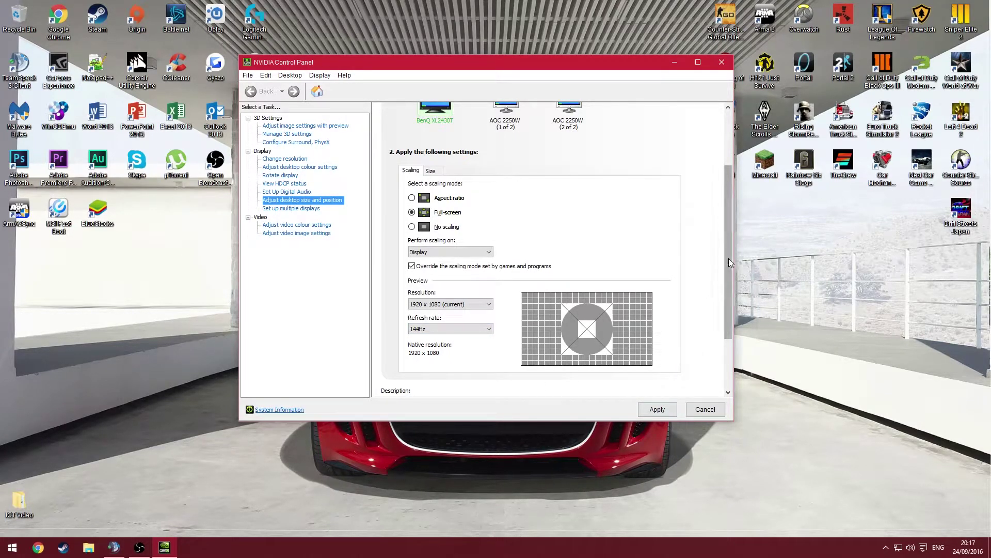
pyautogui.scroll(3, 729, 257)
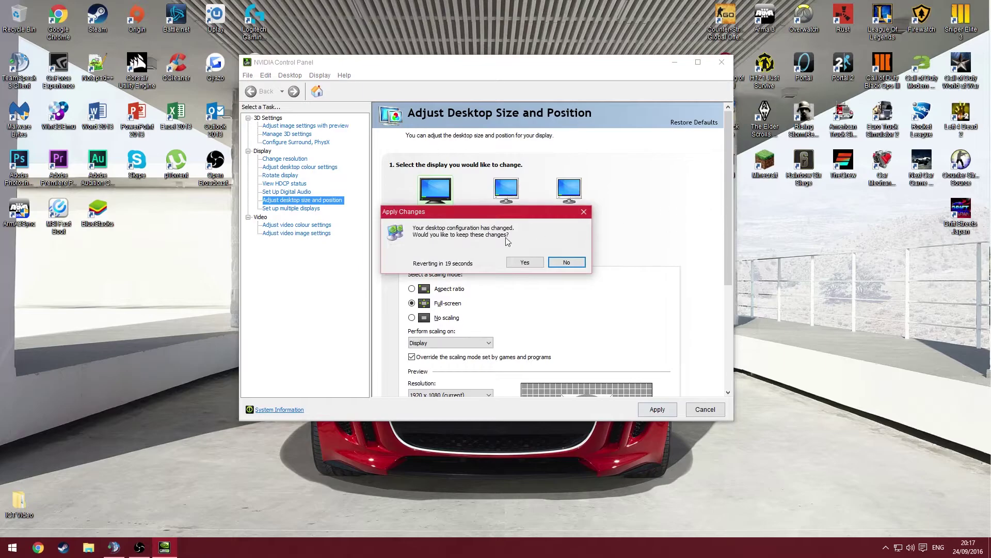
# - Keep the new desktop configuration, minimise NVIDIA Control Panel, and launch CS:GO from its desktop shortcut
pyautogui.click(525, 262)
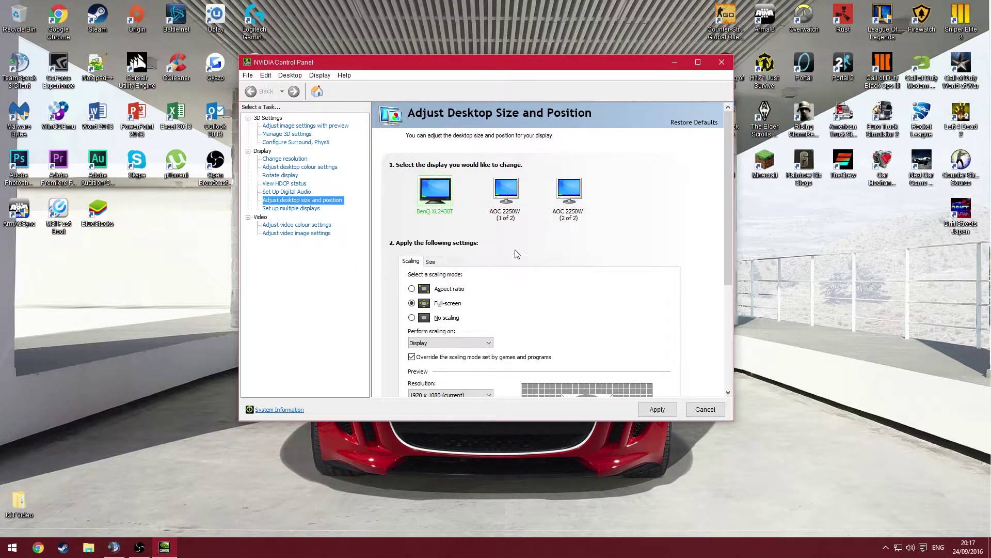
pyautogui.click(674, 62)
pyautogui.doubleClick(724, 22)
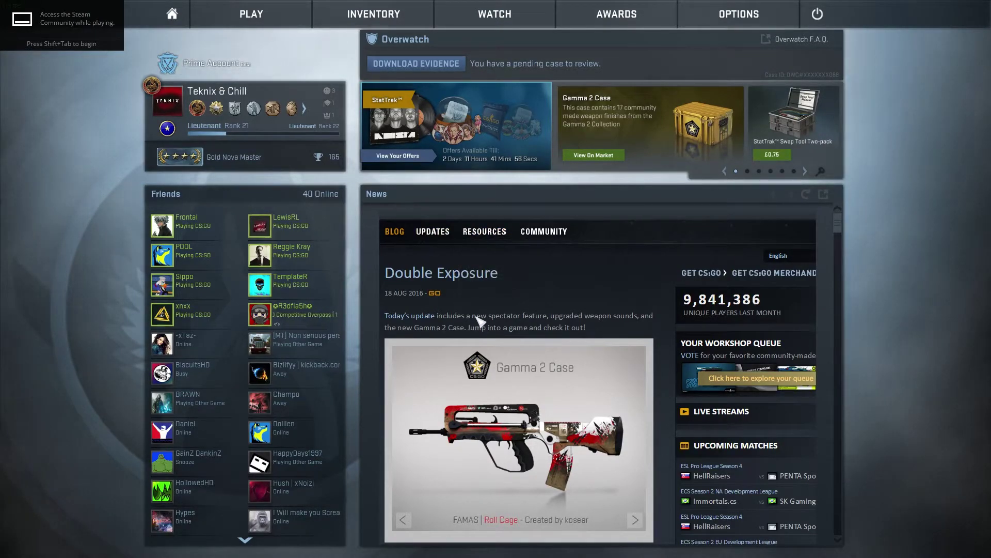
# - Set CS:GO video to Normal 4:3 at 1280 x 960, then revert aspect ratio to Widescreen 16:9
pyautogui.click(745, 28)
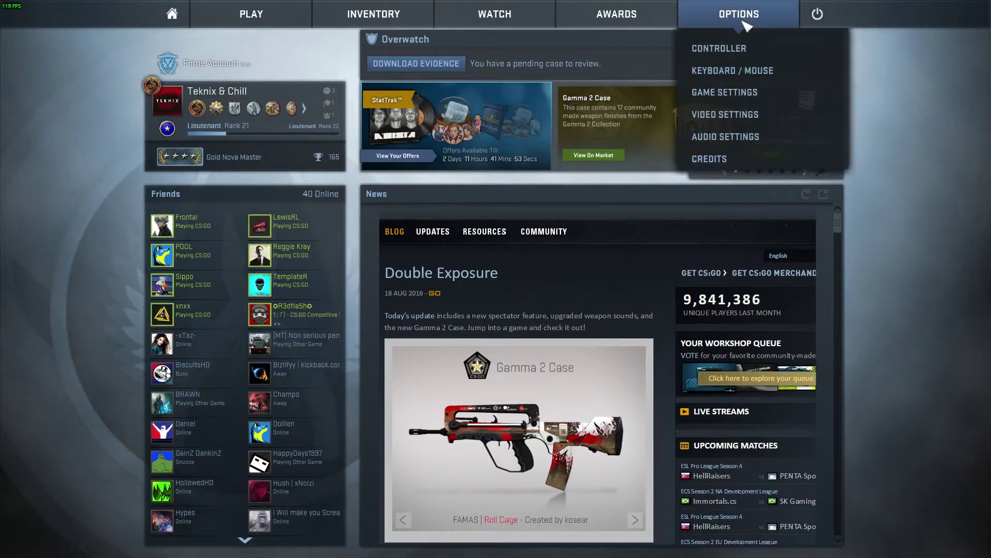
pyautogui.click(722, 116)
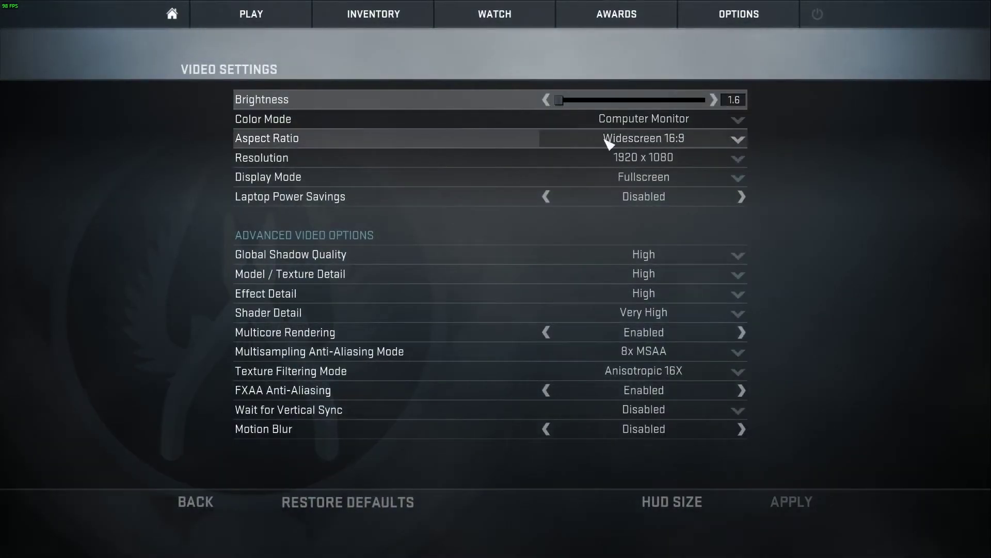
pyautogui.click(609, 143)
pyautogui.click(597, 160)
pyautogui.click(643, 158)
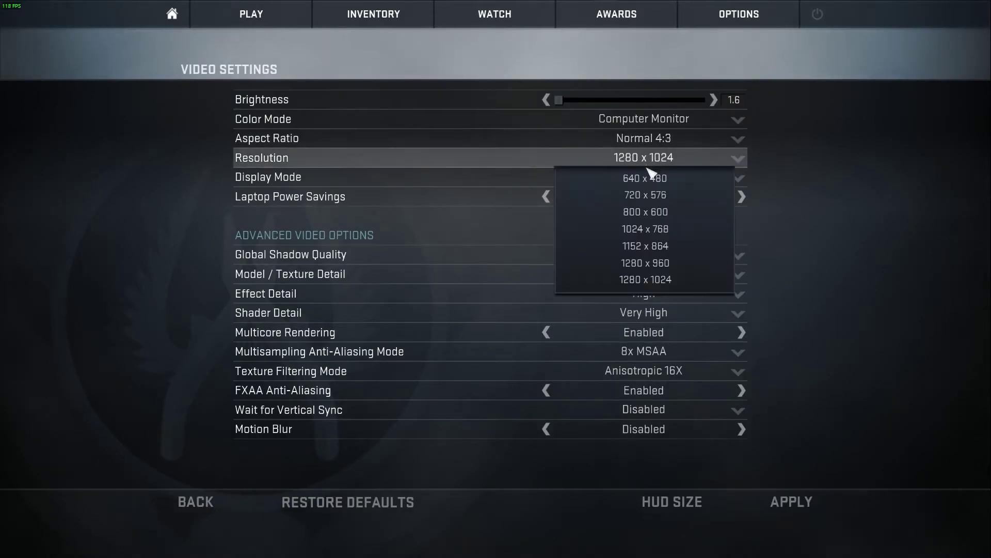
pyautogui.click(647, 264)
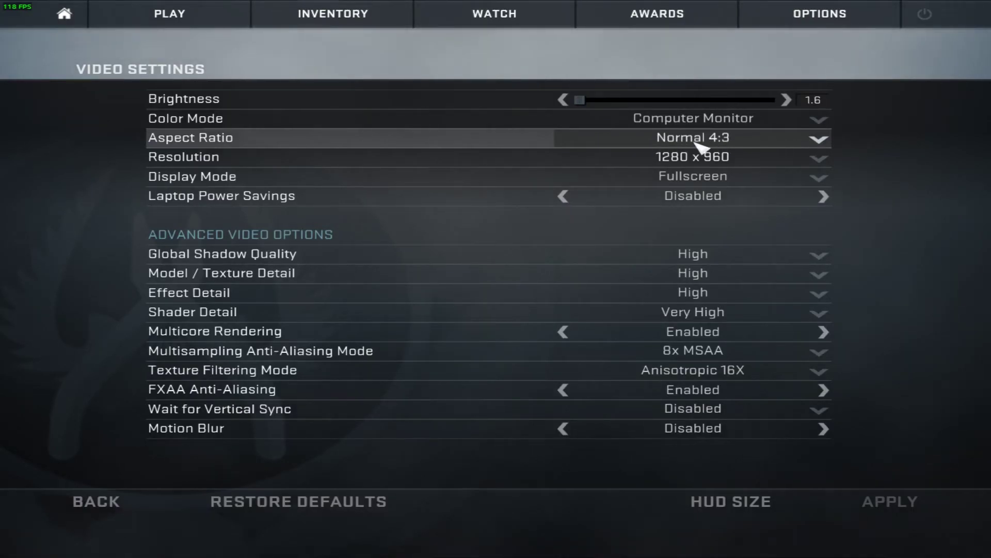
pyautogui.click(778, 144)
pyautogui.click(719, 176)
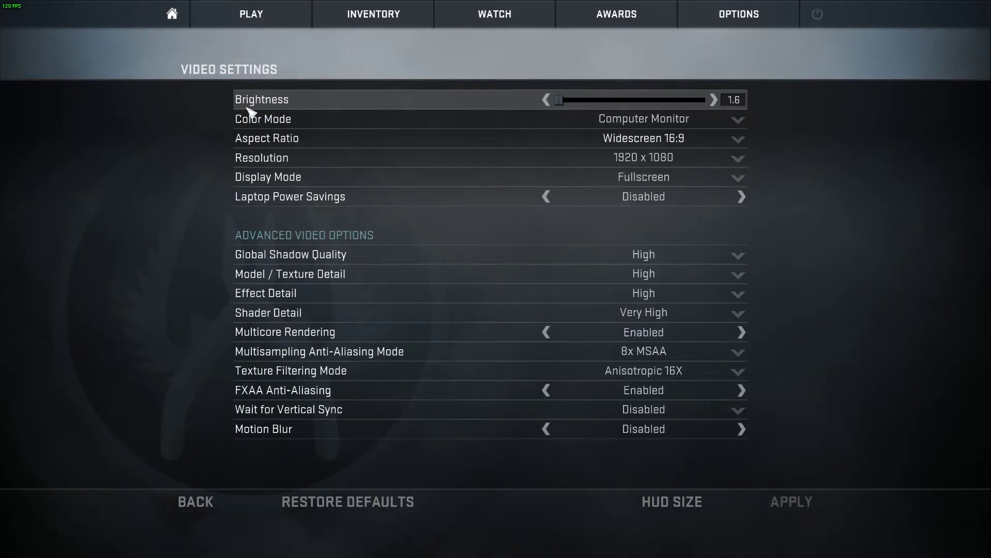
# - Return from the game to NVIDIA Control Panel and set GPU-performed, full-screen scaling
pyautogui.hotkey('alt', 'Tab')
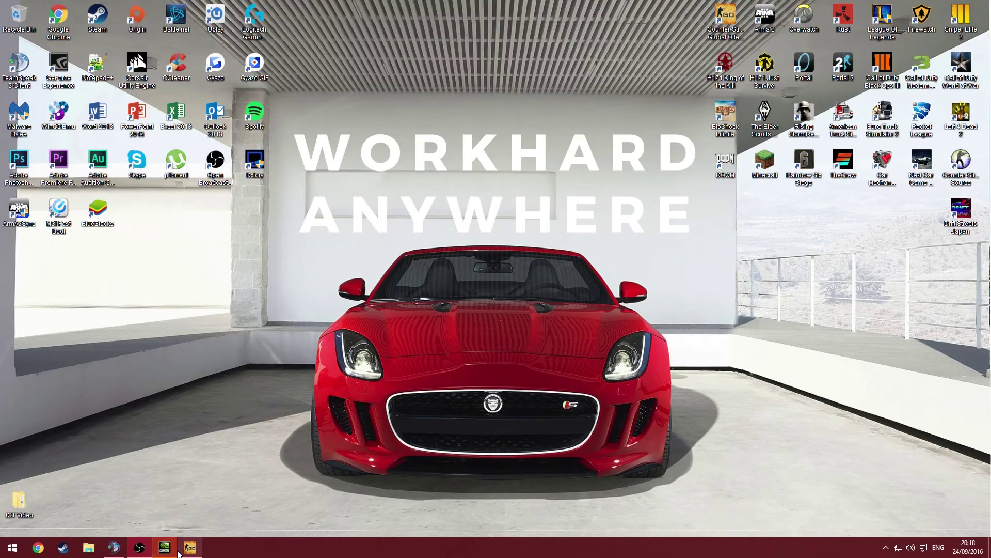
pyautogui.click(177, 549)
pyautogui.moveTo(370, 74)
pyautogui.mouseDown()
pyautogui.moveTo(470, 78)
pyautogui.moveTo(448, 66)
pyautogui.mouseUp()
pyautogui.click(416, 318)
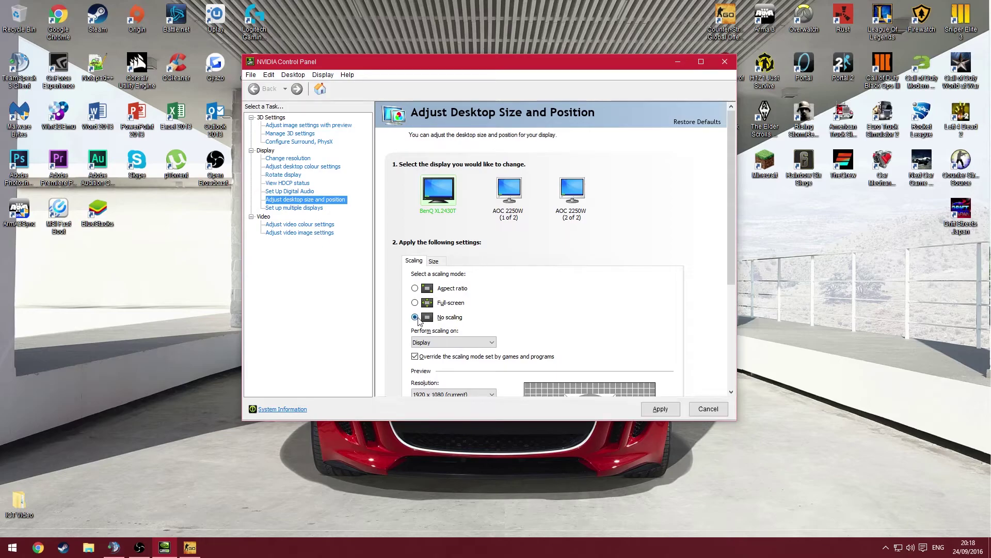
pyautogui.click(430, 343)
pyautogui.click(426, 355)
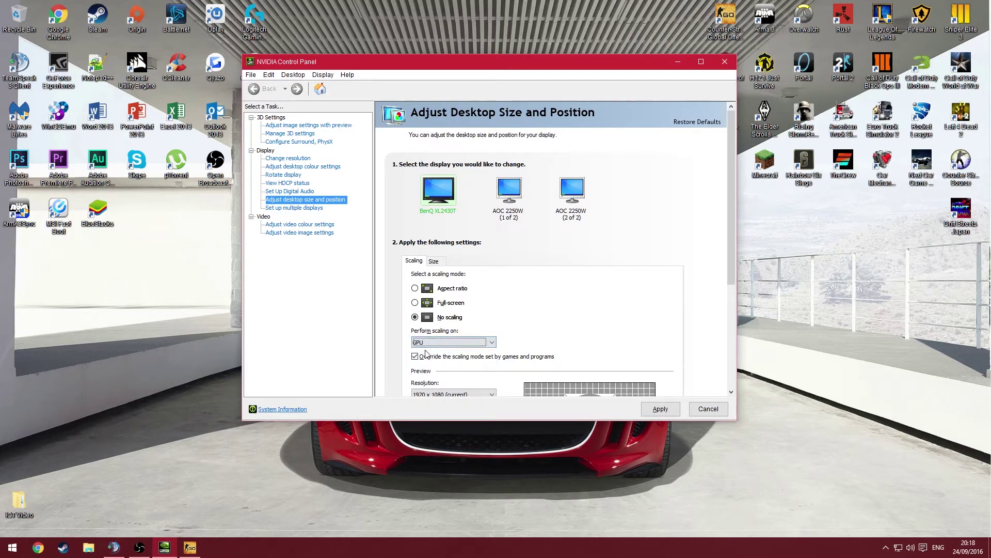
pyautogui.click(416, 303)
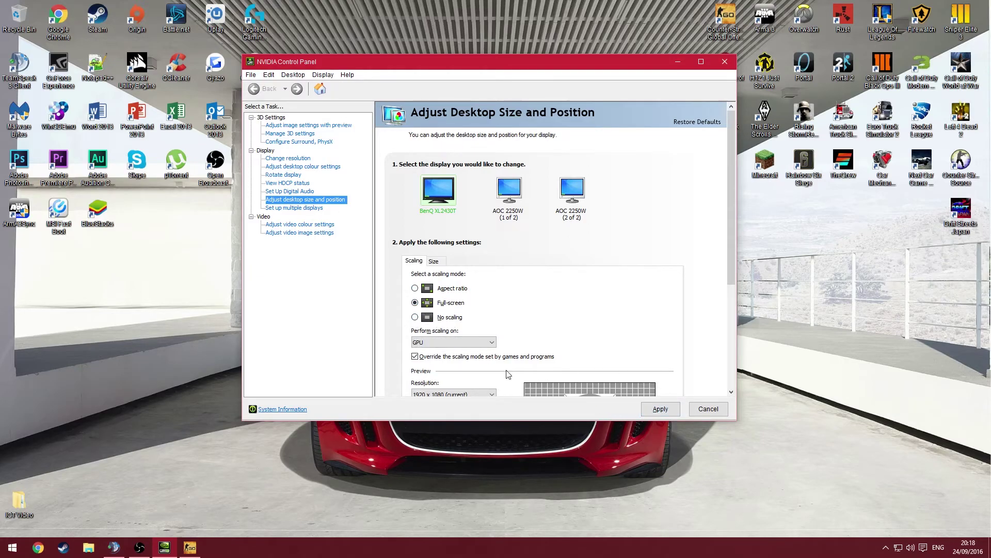
pyautogui.click(677, 62)
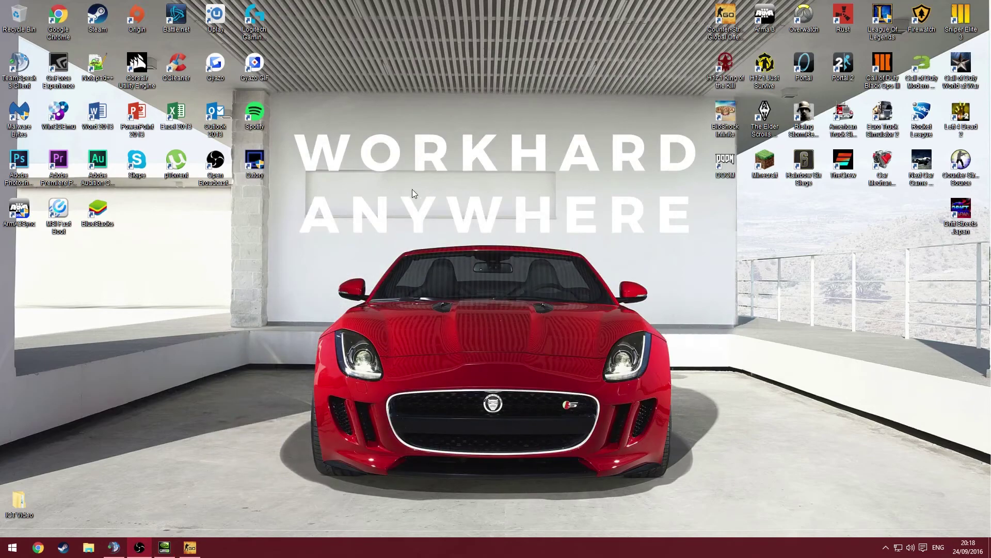